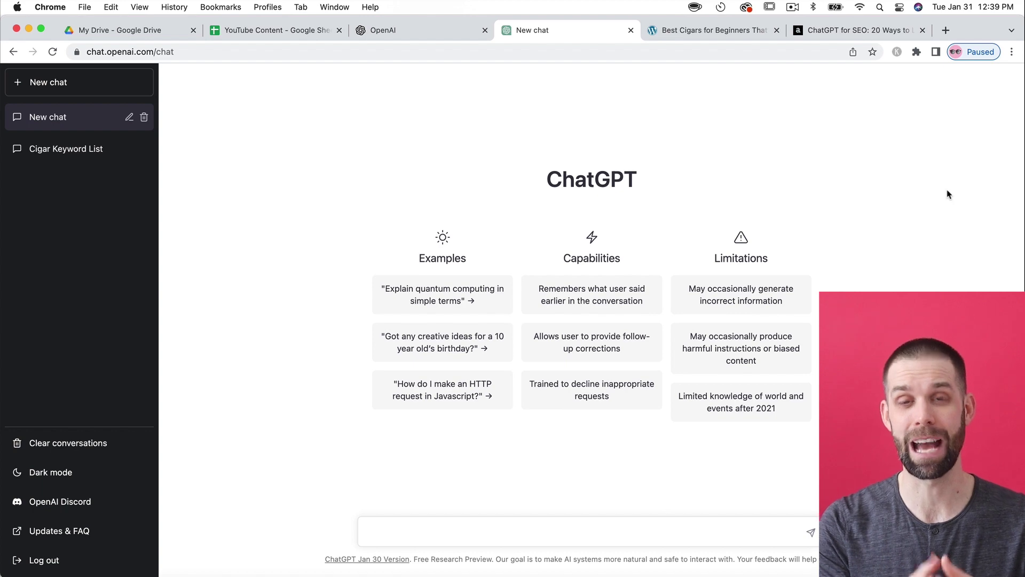
Step: Submit the prompt "Generate a list of keywords for a website about cigars." in a new chat
left_click(443, 31)
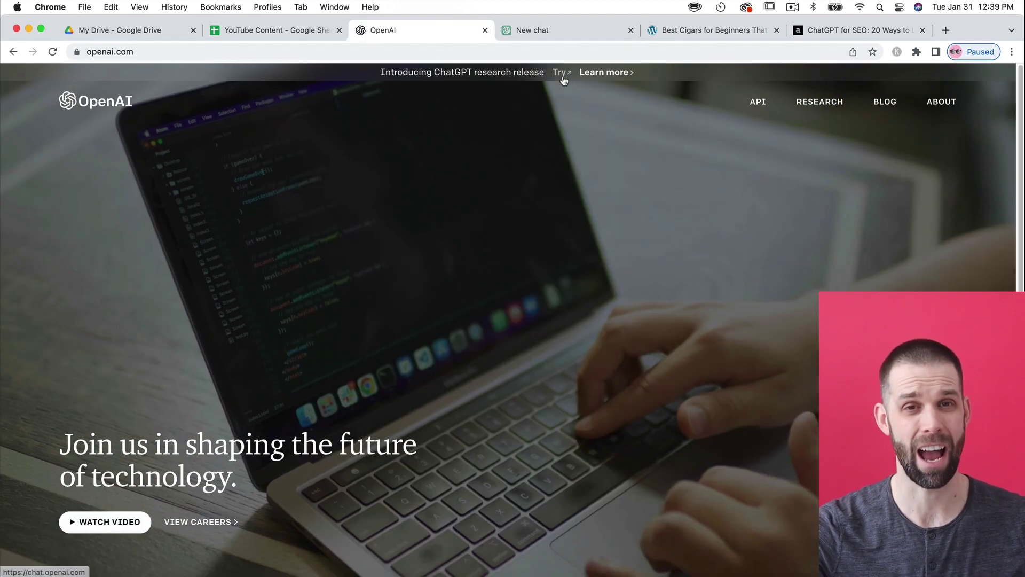
left_click(567, 34)
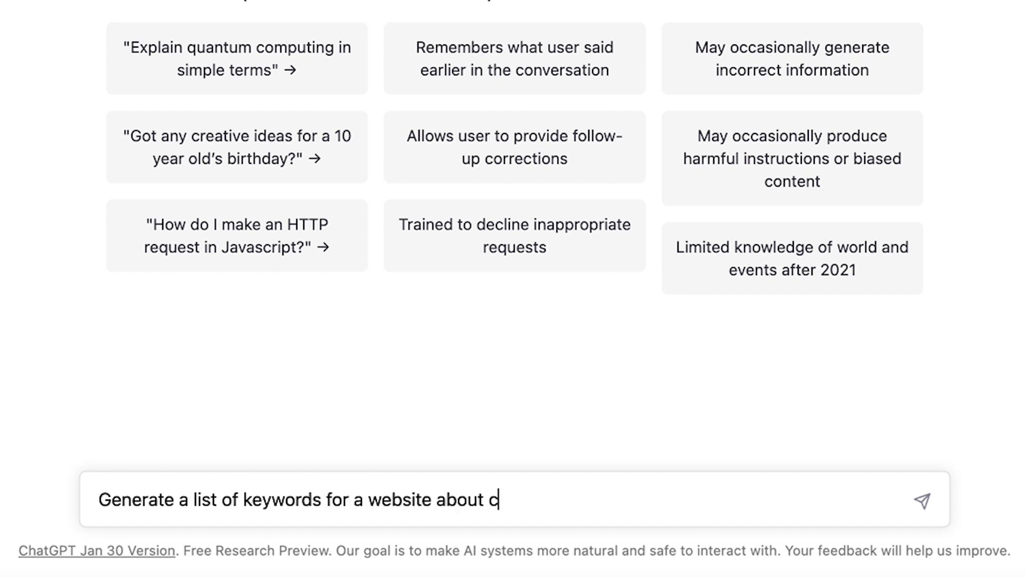
type("s.")
key("Return")
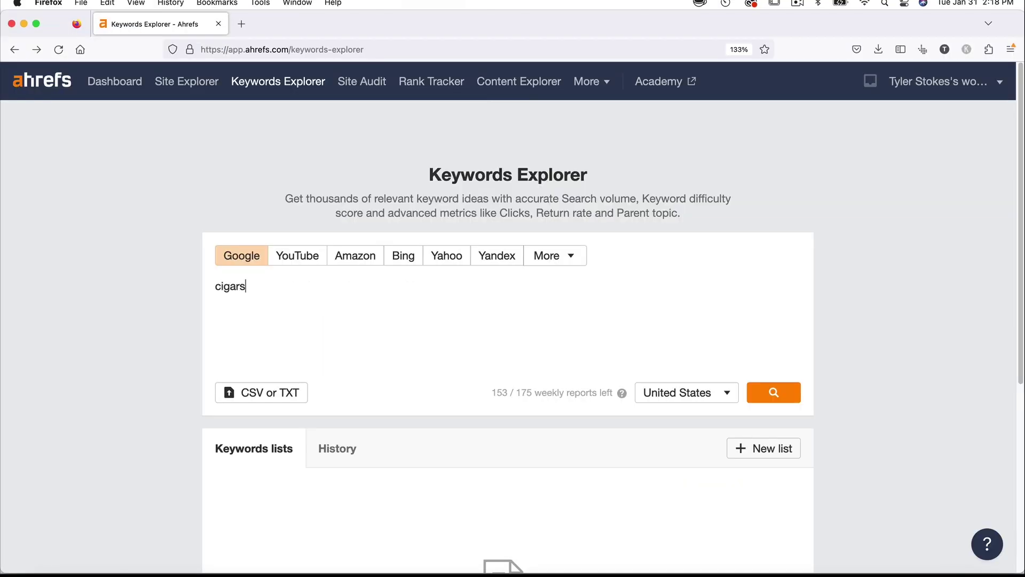
Step: In Ahrefs Keywords Explorer, look up "cigars" and open the full list of matching terms
key("Return")
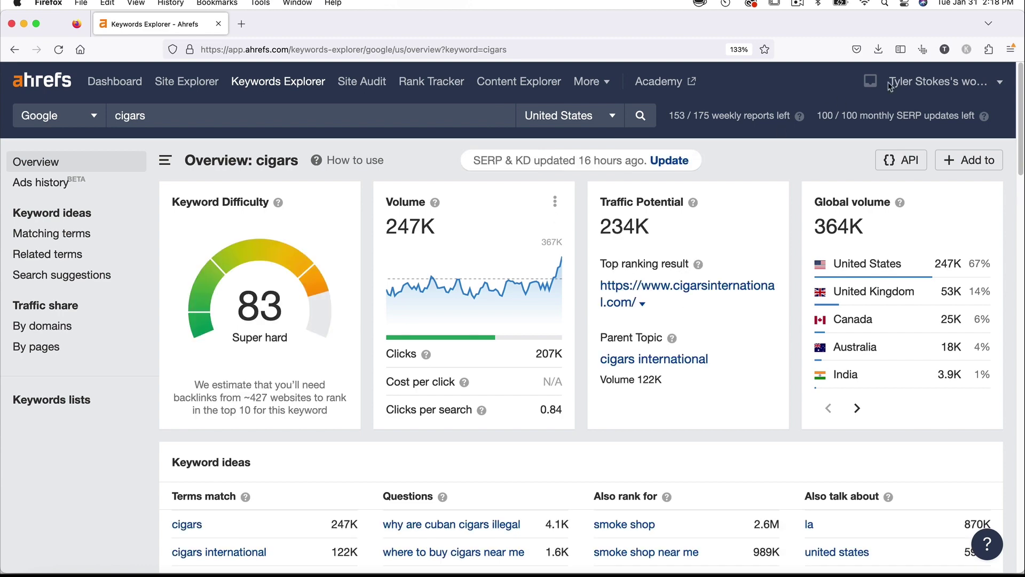
scroll(1021, 136, "down", 3)
scroll(1021, 136, "down", 10)
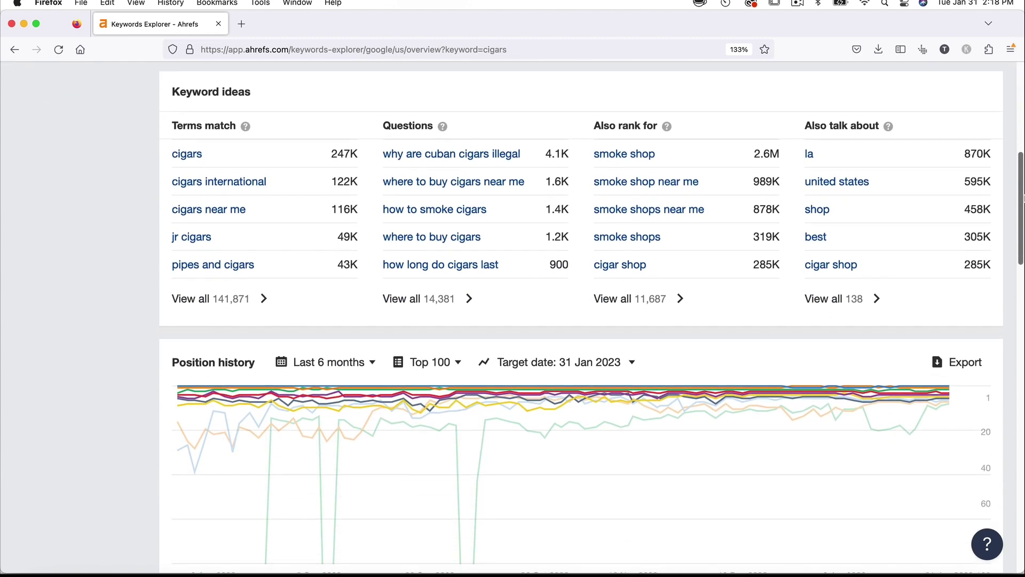
left_click(199, 298)
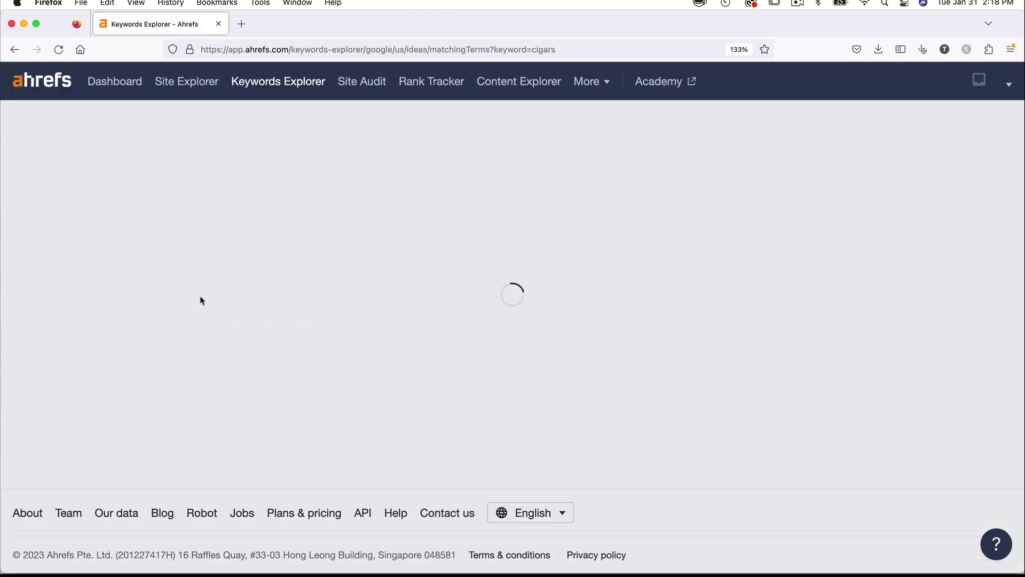
left_click_drag(1021, 113, 1021, 158)
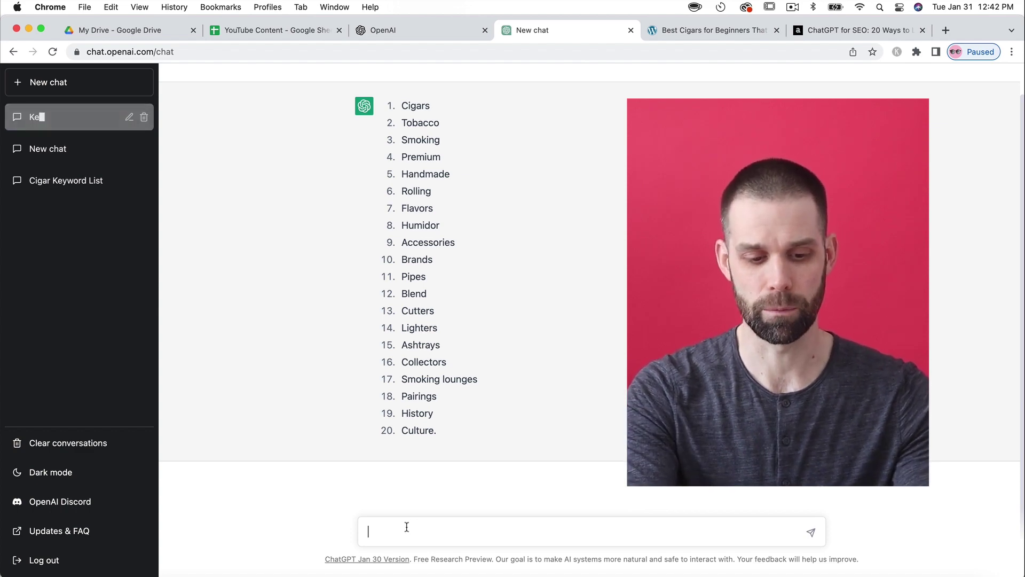
Step: Back in the ChatGPT conversation, submit the prompt "Generate a list of keywords with the term "cigar lighters"."
type("Generate a li")
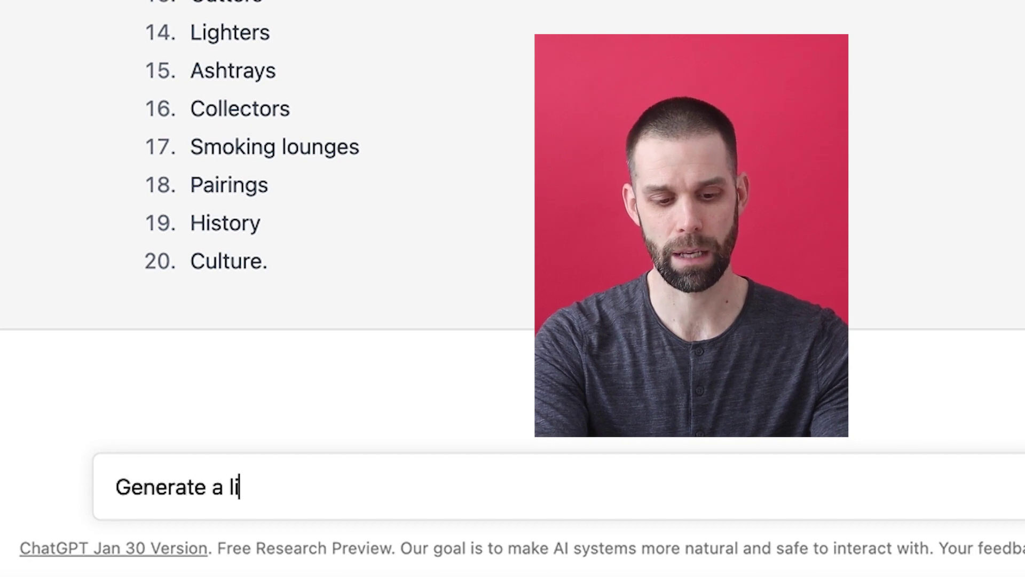
type("st of keyw")
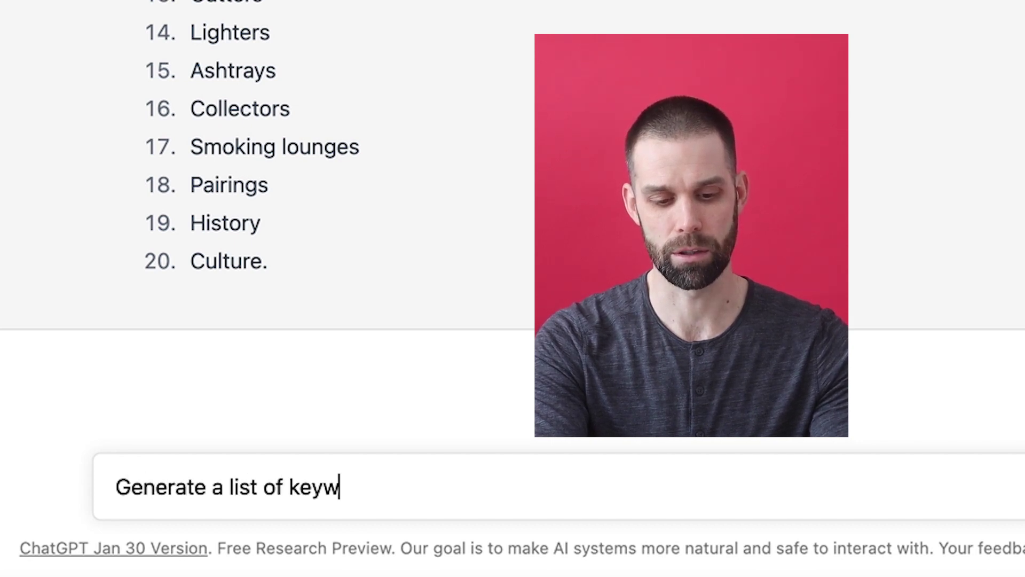
type("ords with the term \"")
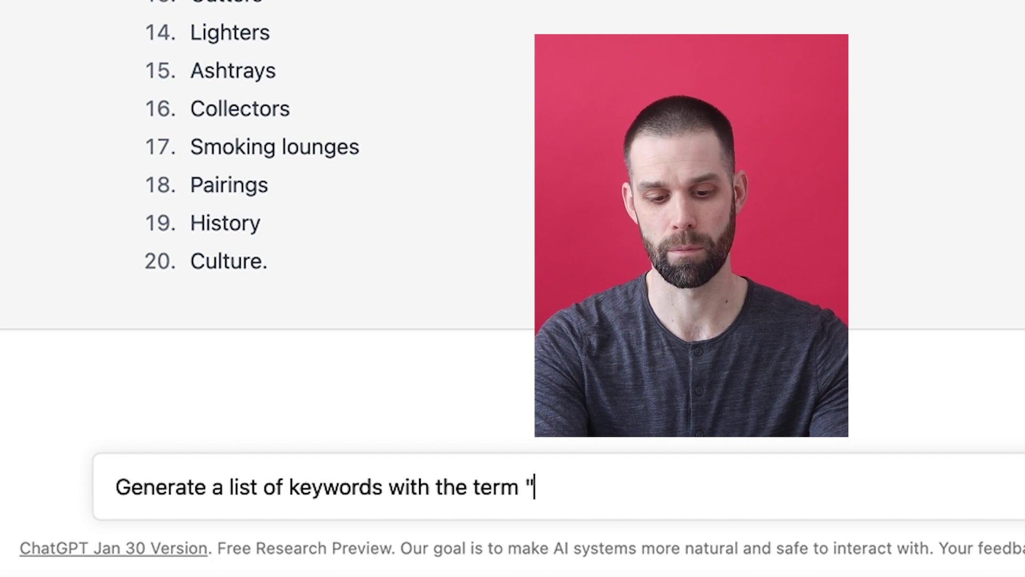
type("cigar lighter")
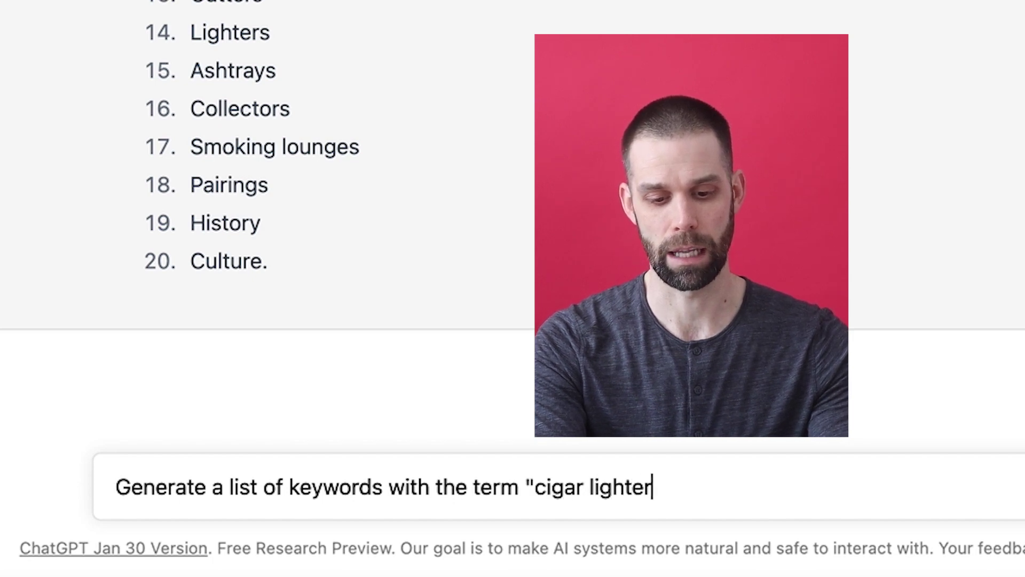
type("s\".")
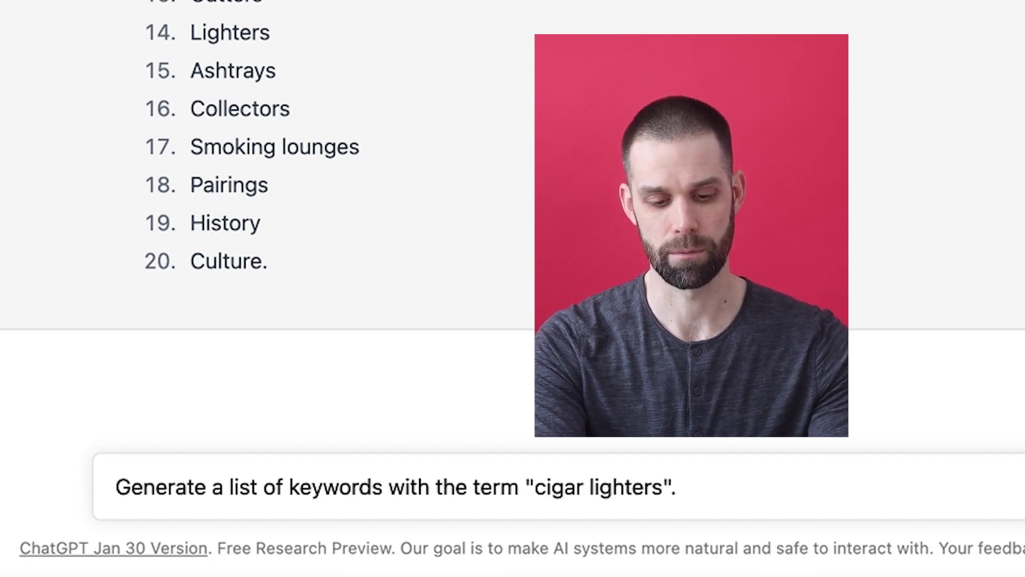
key("Return")
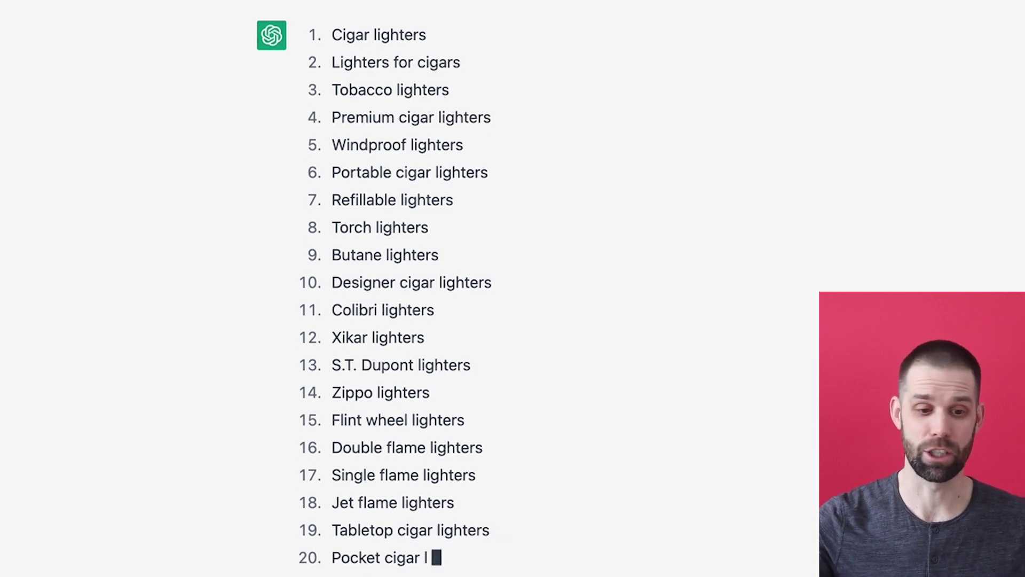
Step: Submit the prompt "Generate a list of 10 questions a beginner cigar smoker has."
scroll(417, 469, "up", 1)
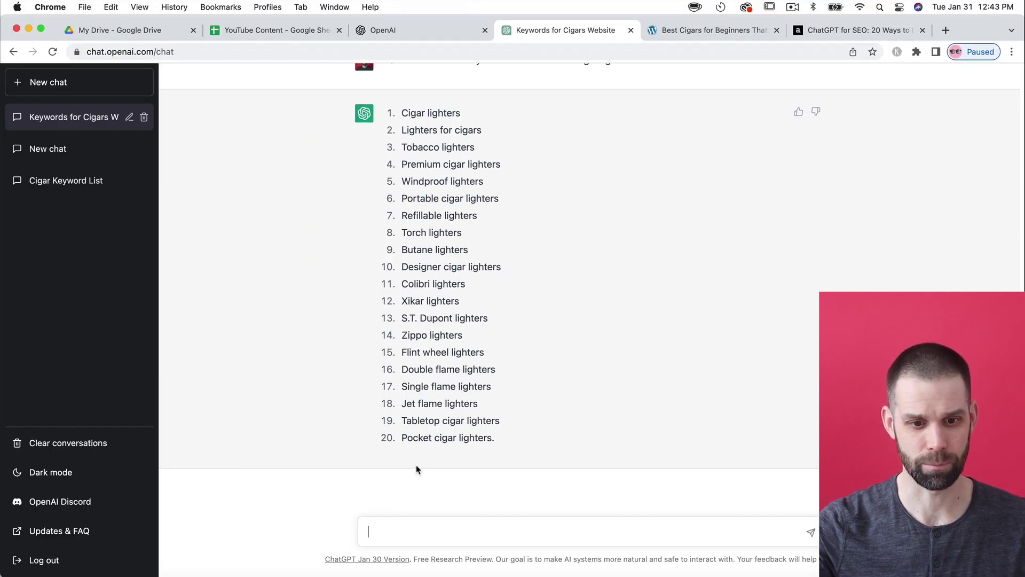
scroll(418, 469, "up", 1)
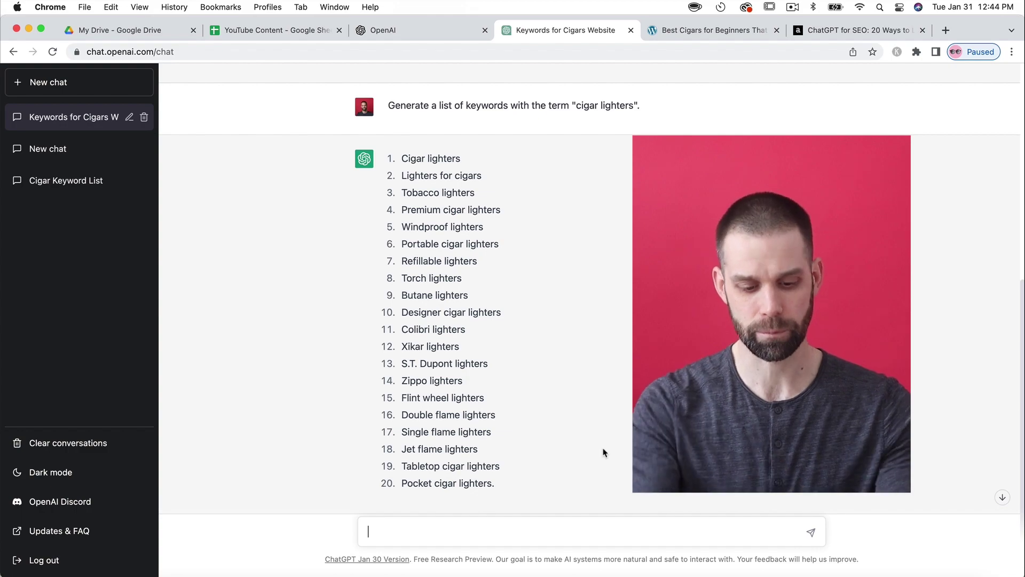
type("Gene")
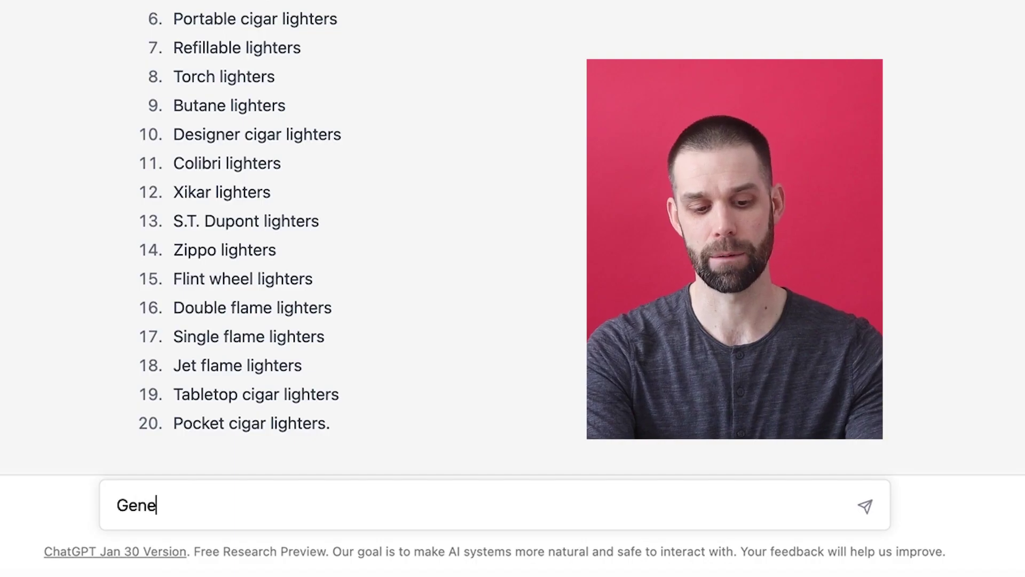
type("rate a list of questi")
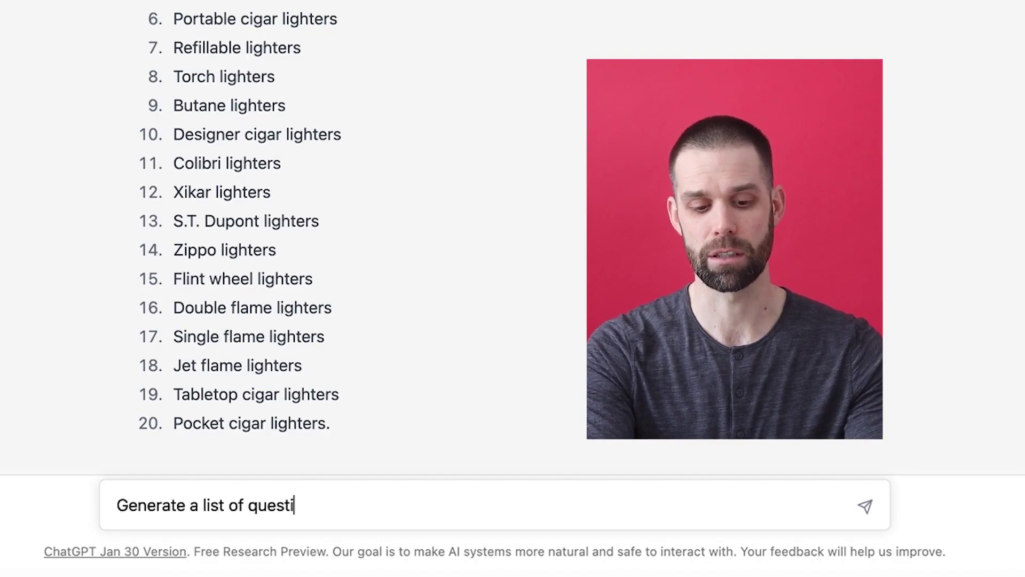
type("ons a beginner cigar smoker")
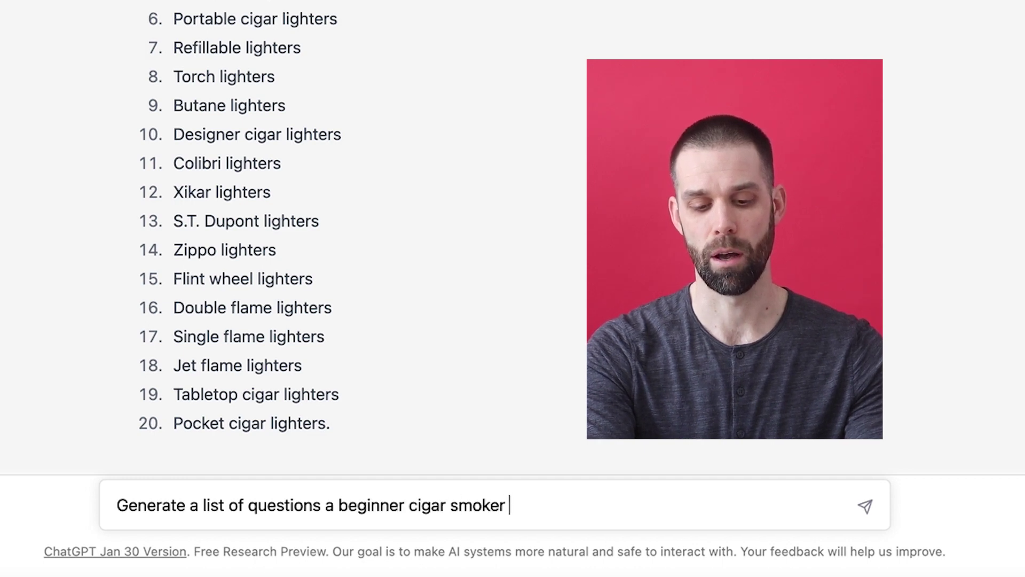
type(" has.")
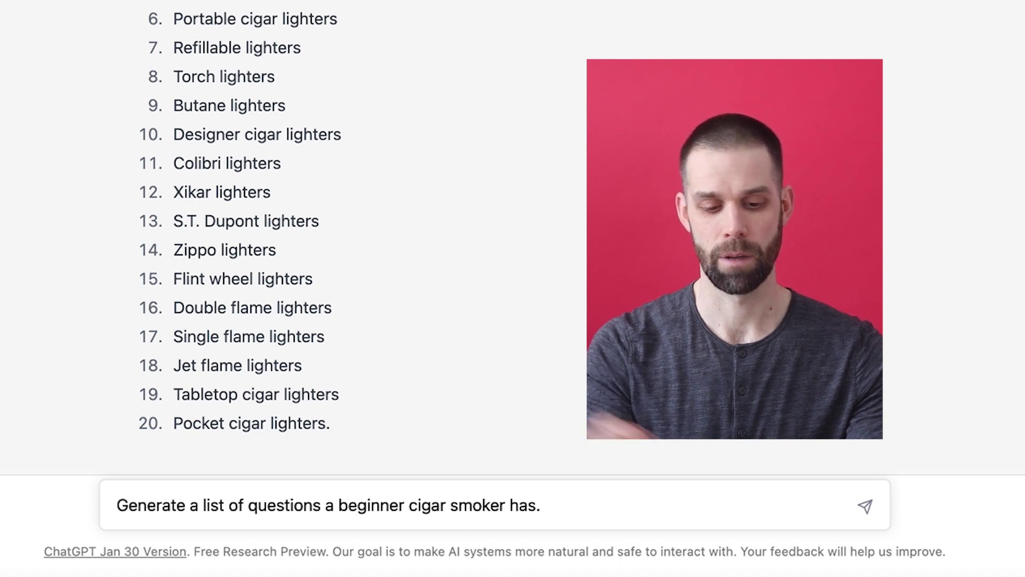
left_click(247, 504)
type("10")
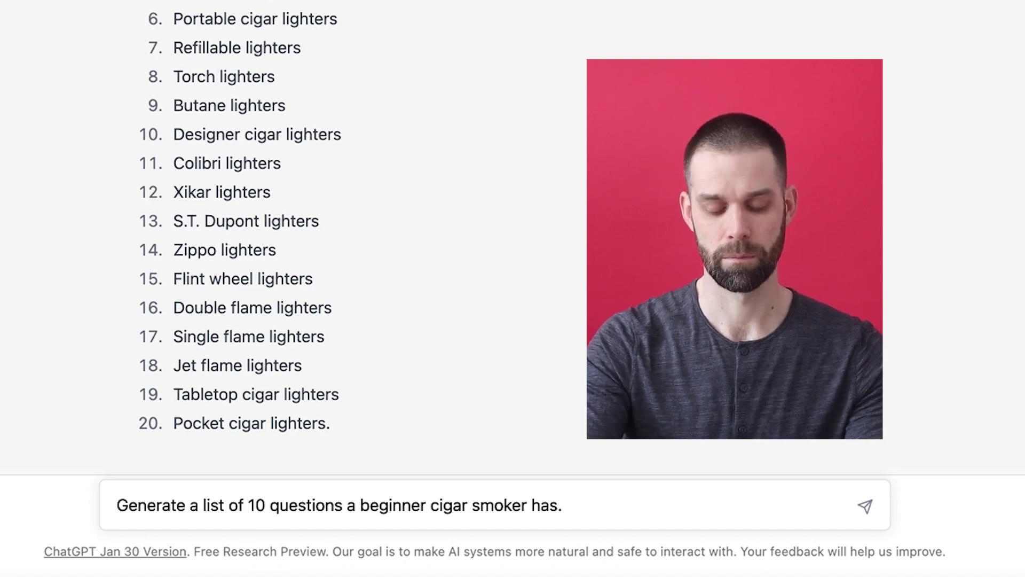
key("Return")
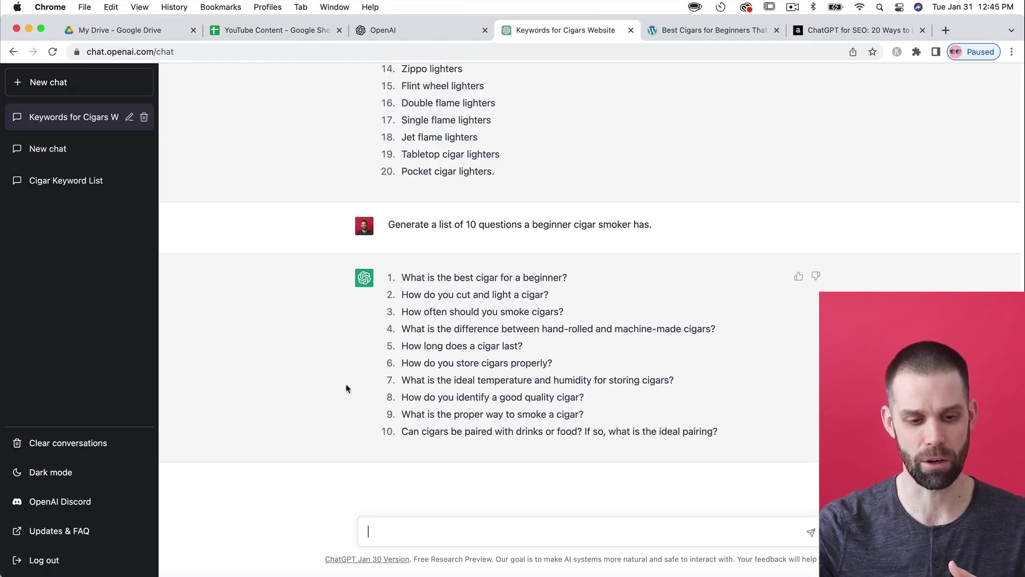
Step: Review the general cigar keywords, the cigar lighter keywords and the beginner questions generated in the conversation
scroll(346, 390, "up", 10)
scroll(346, 389, "up", 5)
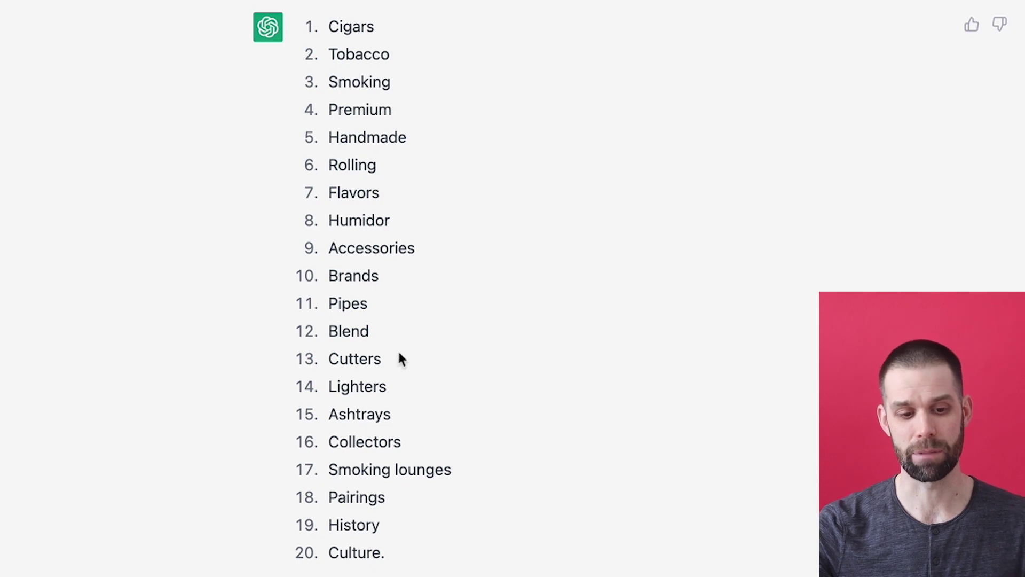
scroll(395, 369, "down", 10)
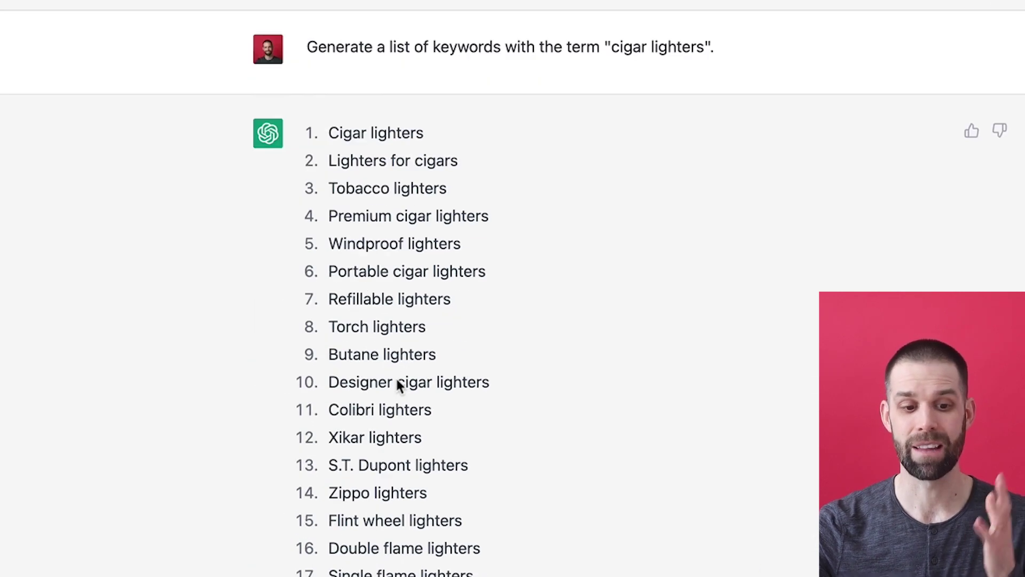
scroll(397, 378, "down", 1)
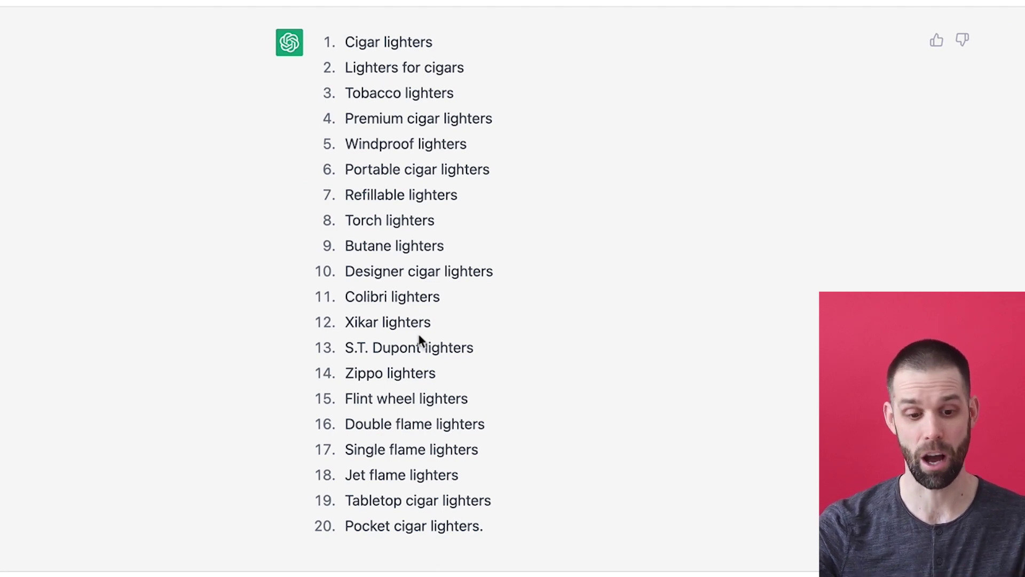
scroll(427, 338, "down", 8)
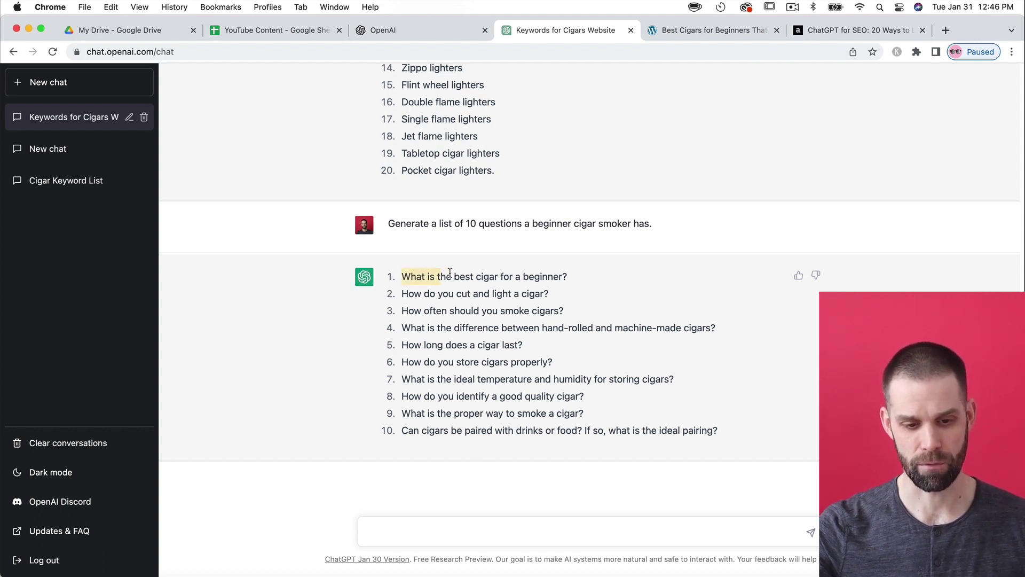
Step: Submit the prompt "Generate 5 titles with a maximum of 60 characters for the keyword "best cigars for beginners"."
left_click(432, 526)
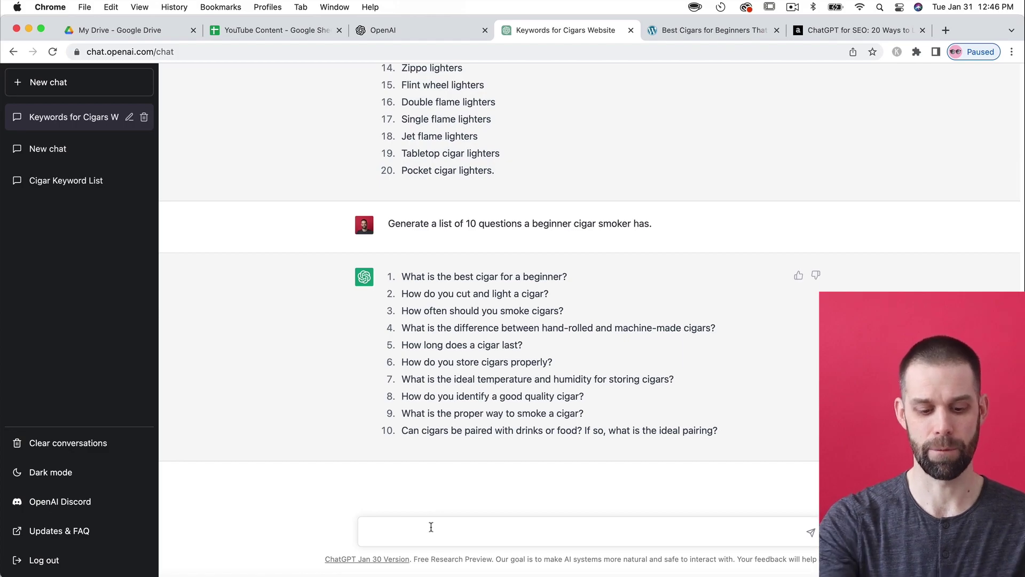
type("Generatea")
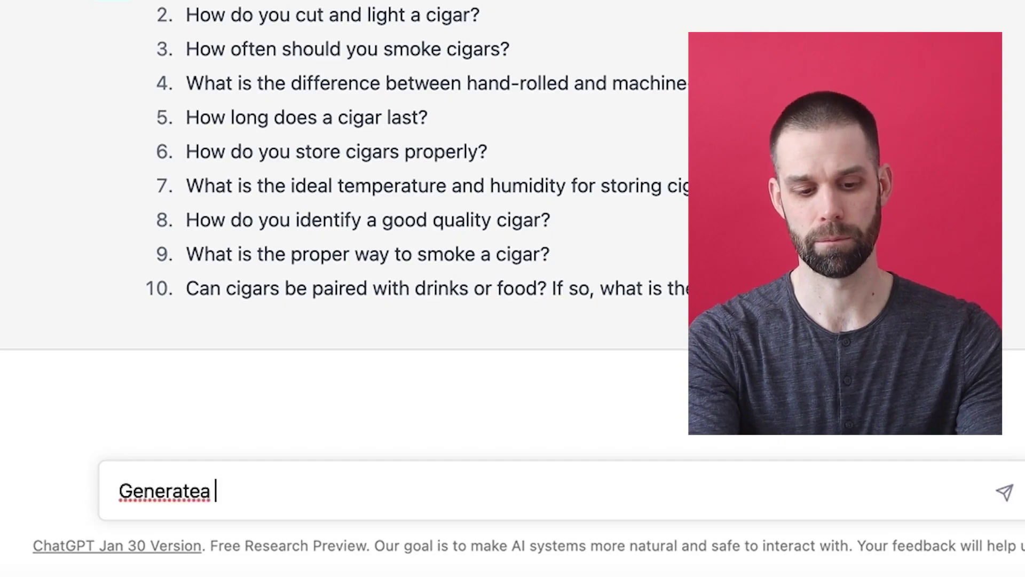
key("BackSpace")
type("5 titles with")
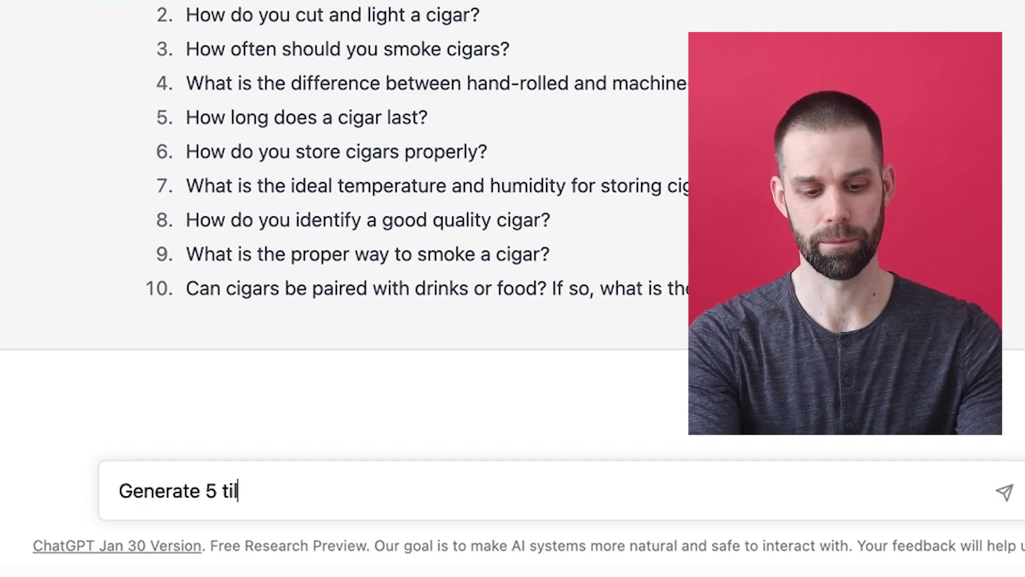
type(" a maxiumu")
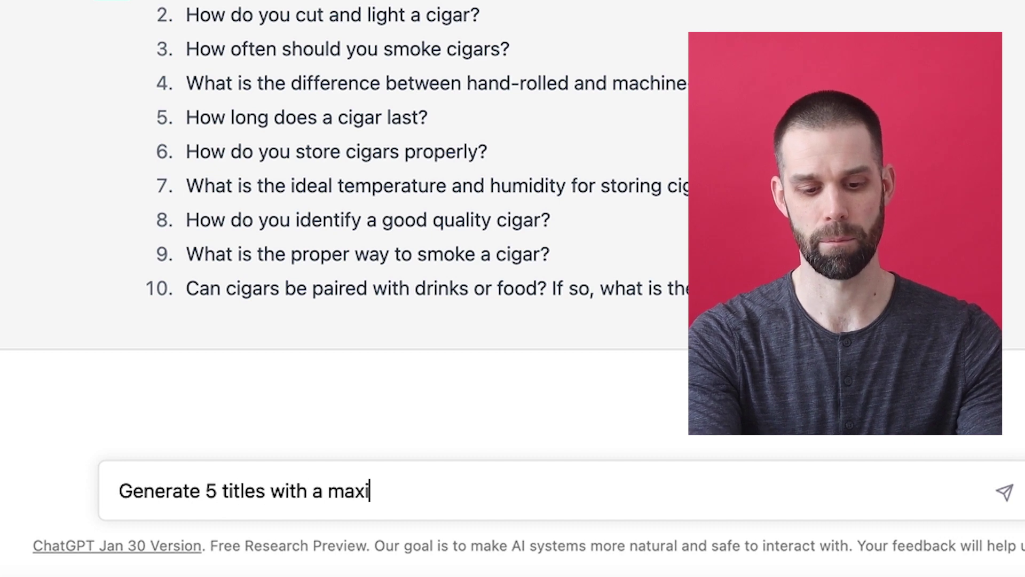
key("BackSpace")
key("BackSpace")
key("BackSpace")
type("m")
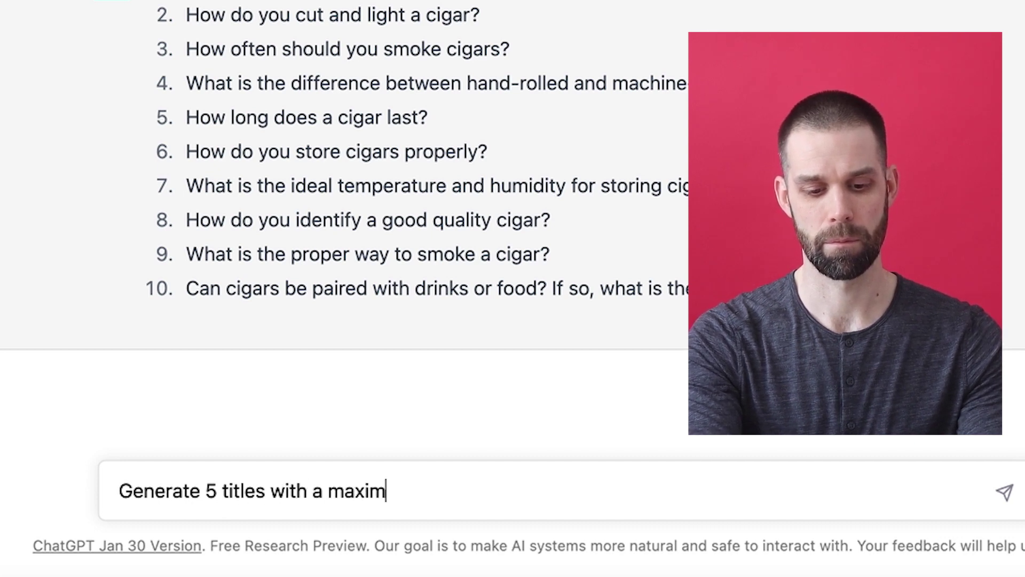
type("um of 60 charactoe")
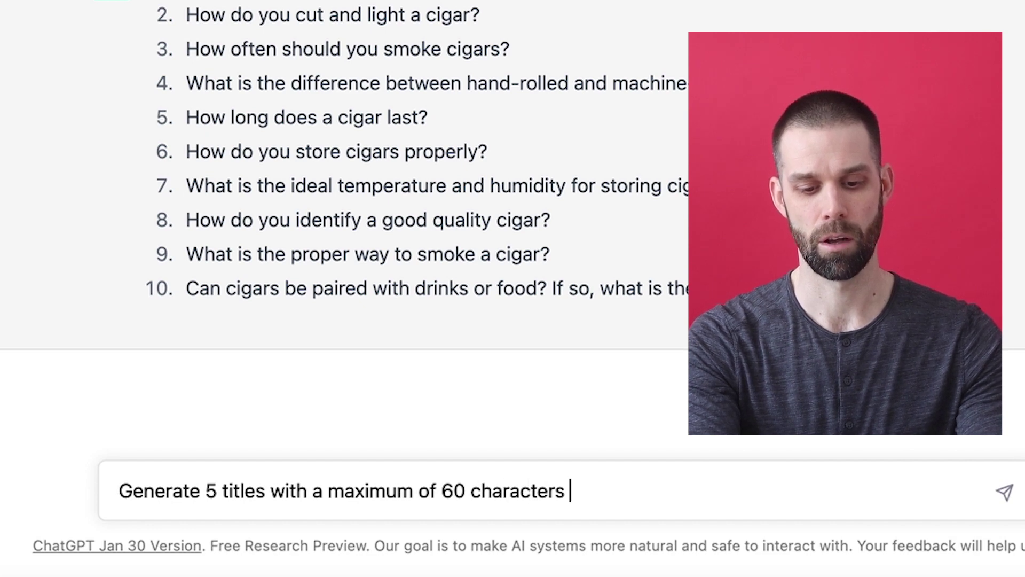
type("the keywor")
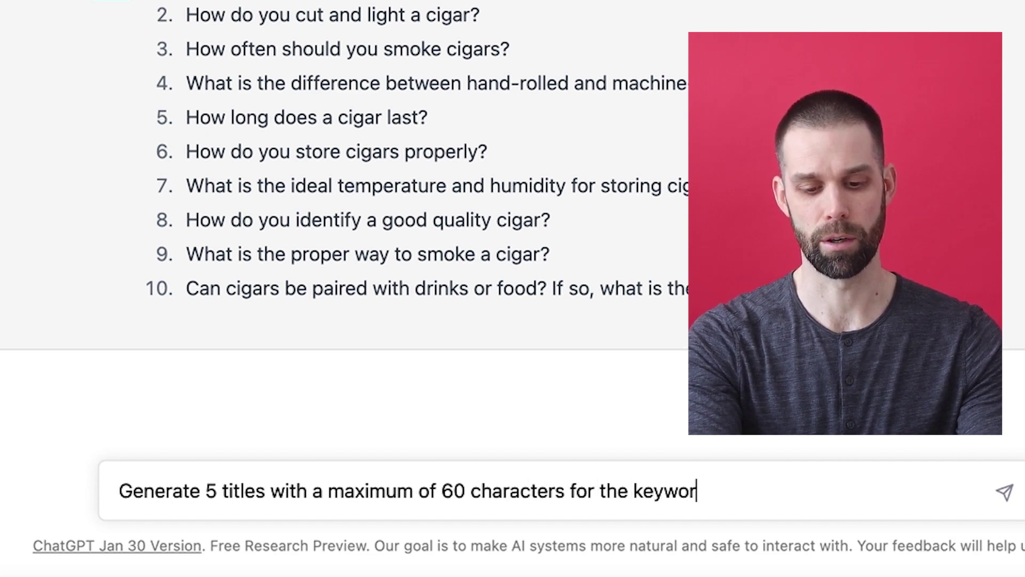
type("d \"best cigar")
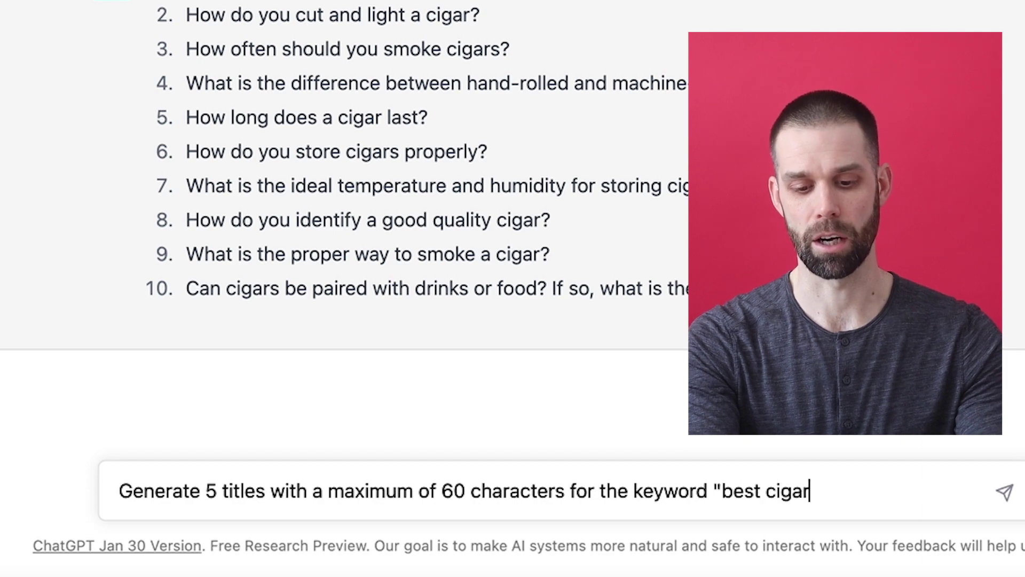
type("s for beginners\".")
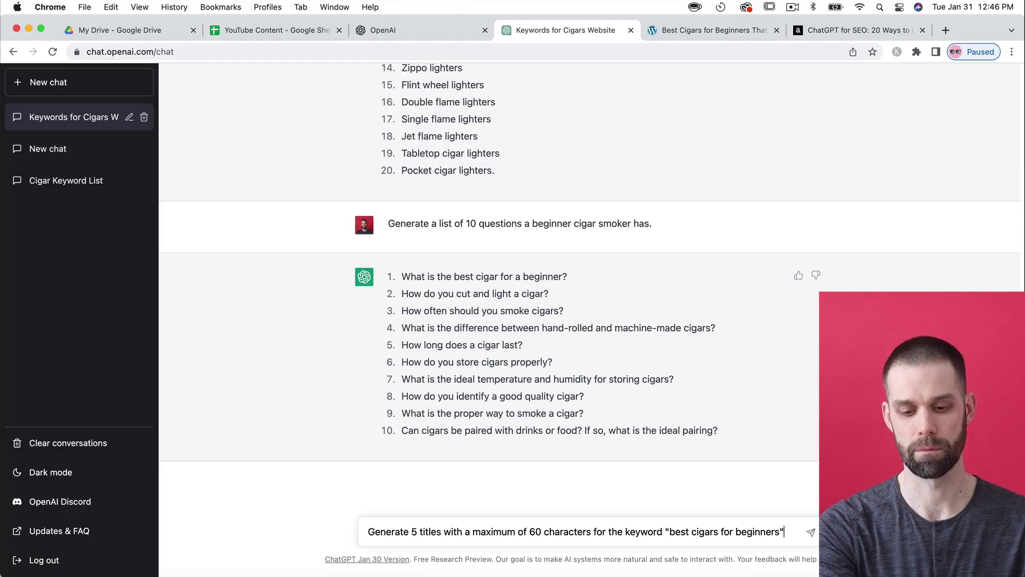
key("Return")
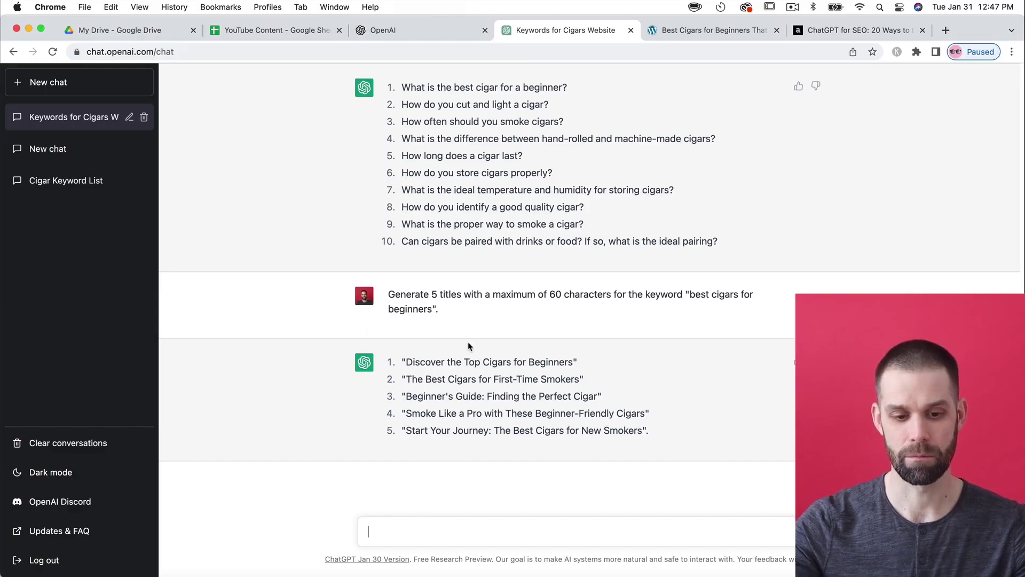
Step: Reuse the 5-titles prompt for "best cigars for beginners" by copying it into the new message, without the trailing blank line
triple_click(418, 303)
key("super+c")
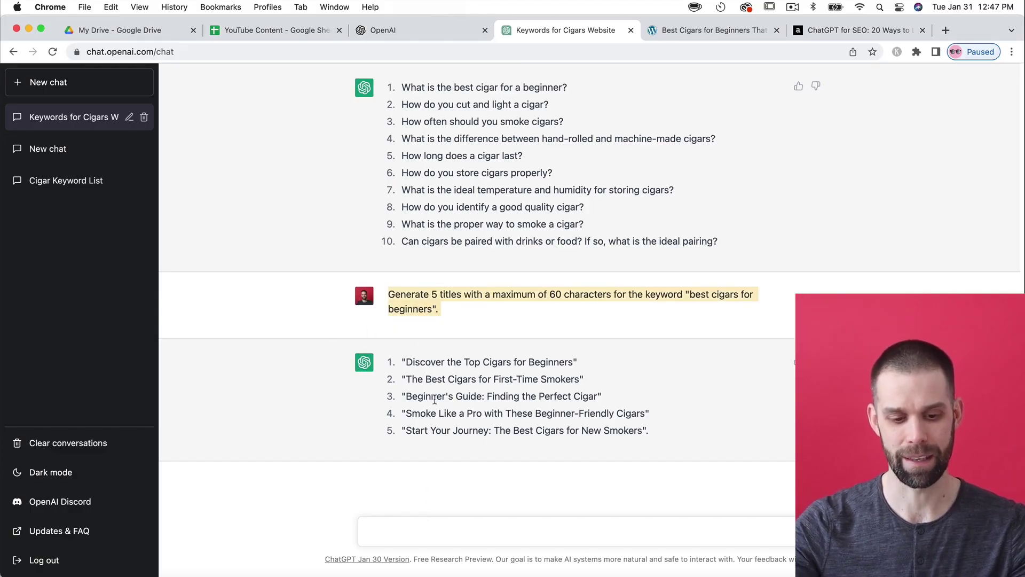
left_click(427, 535)
key("super+v")
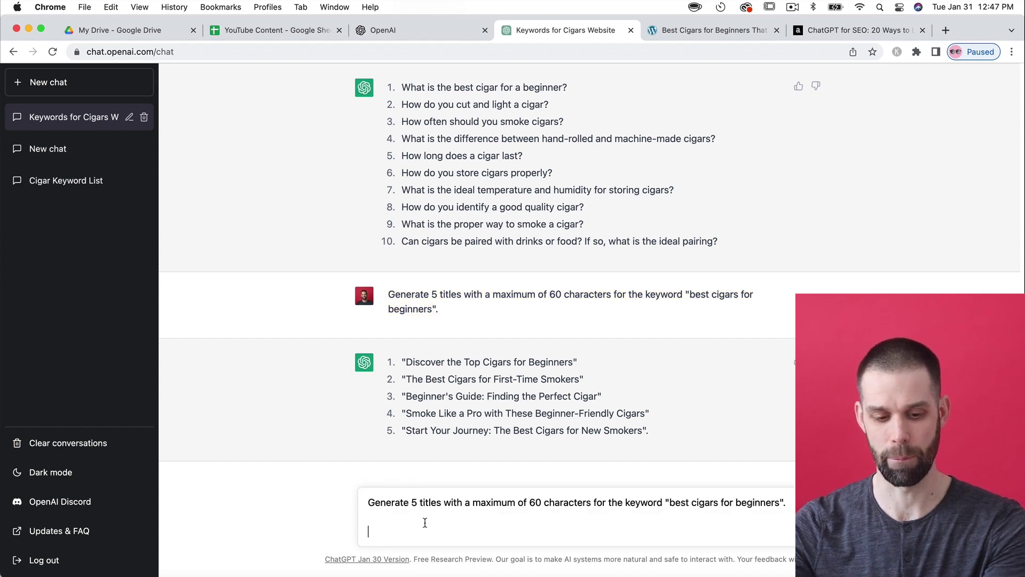
key("BackSpace")
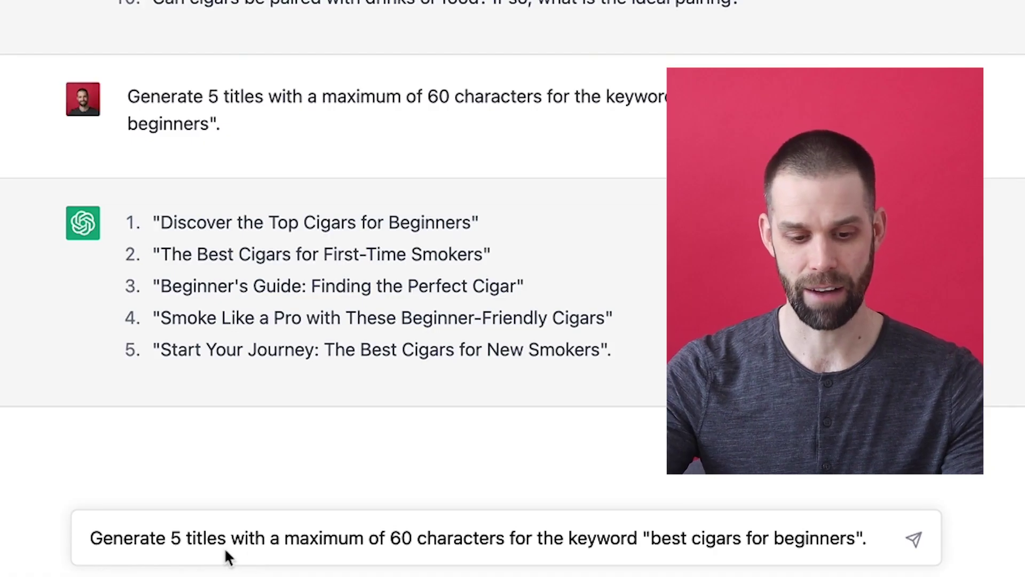
Step: Add "Make them engage and curious and use a number in the title." to the prompt and submit it
type(". M")
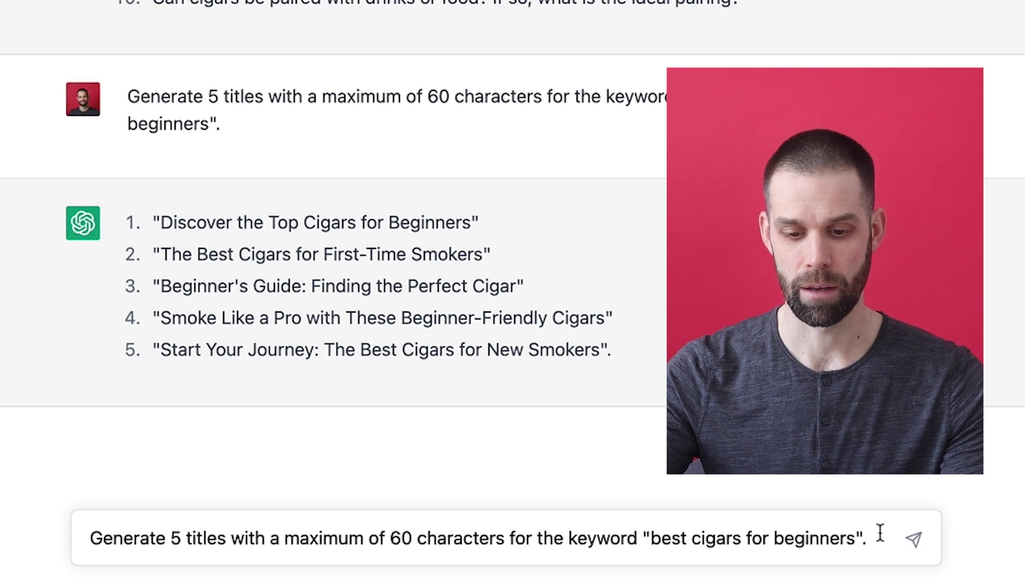
type("ake them ")
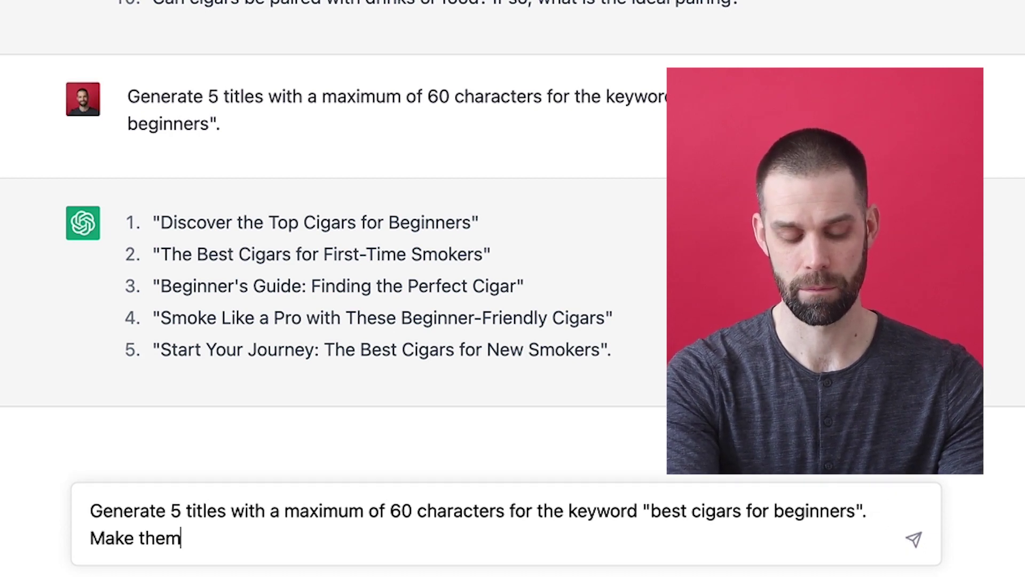
type("engage")
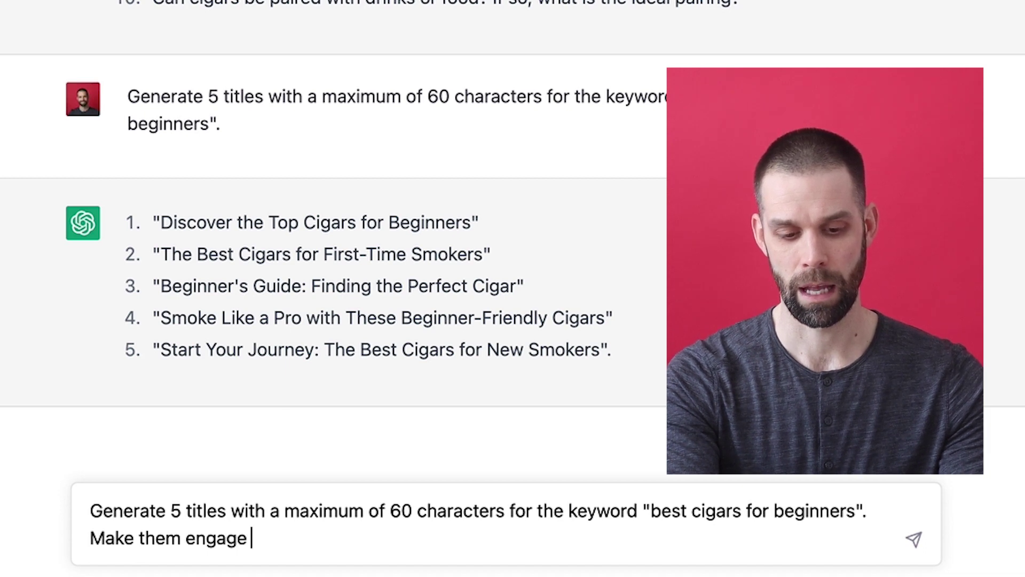
type(" and curious and ")
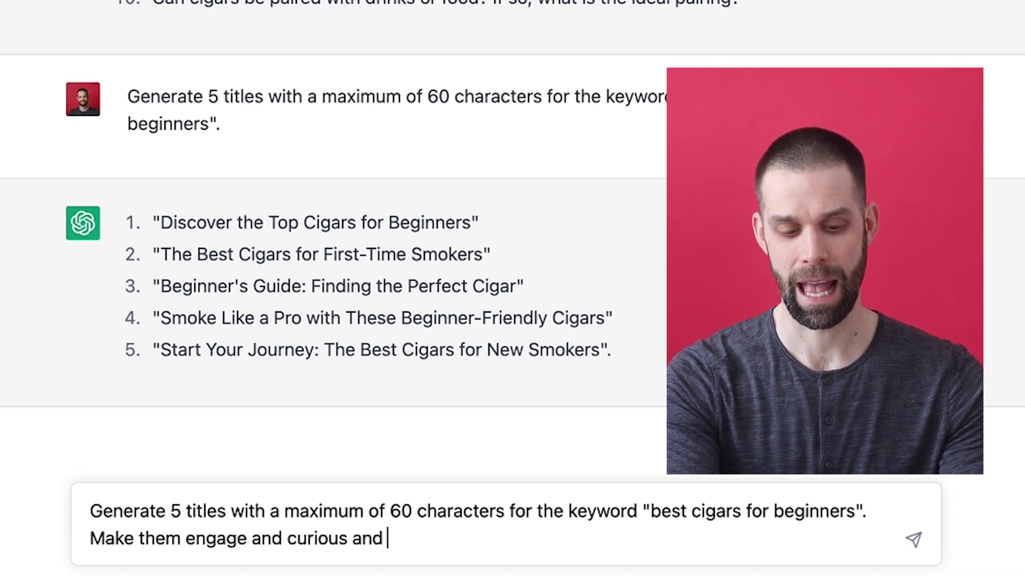
type("use a number ")
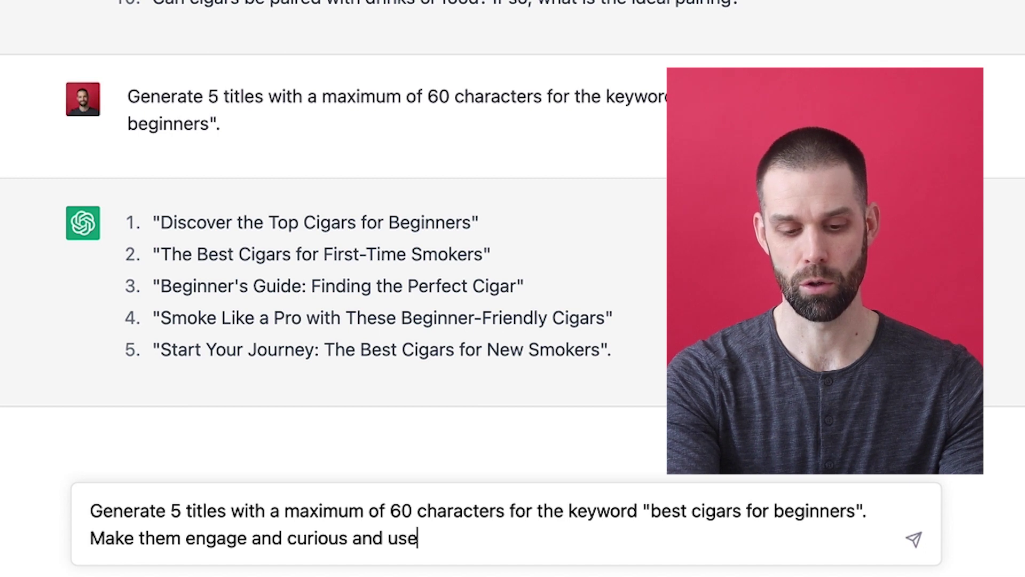
type("in the title")
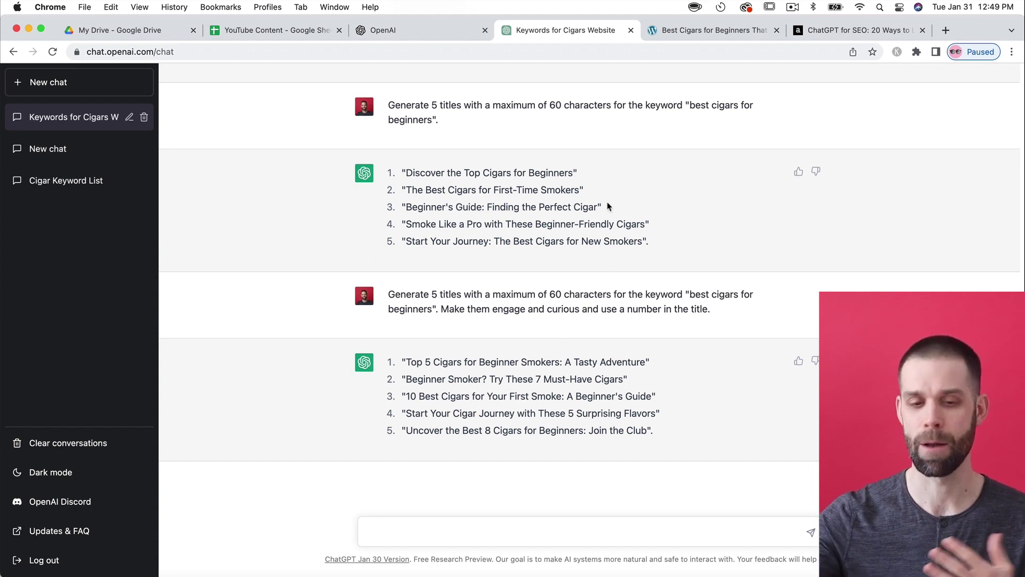
Step: Copy the headline "5 Awesome Cigars for Beginners That Won't Leave Your Mouth Tasting Like an Ashtray in the Morning" from the Cigar Freshman article
left_click(697, 32)
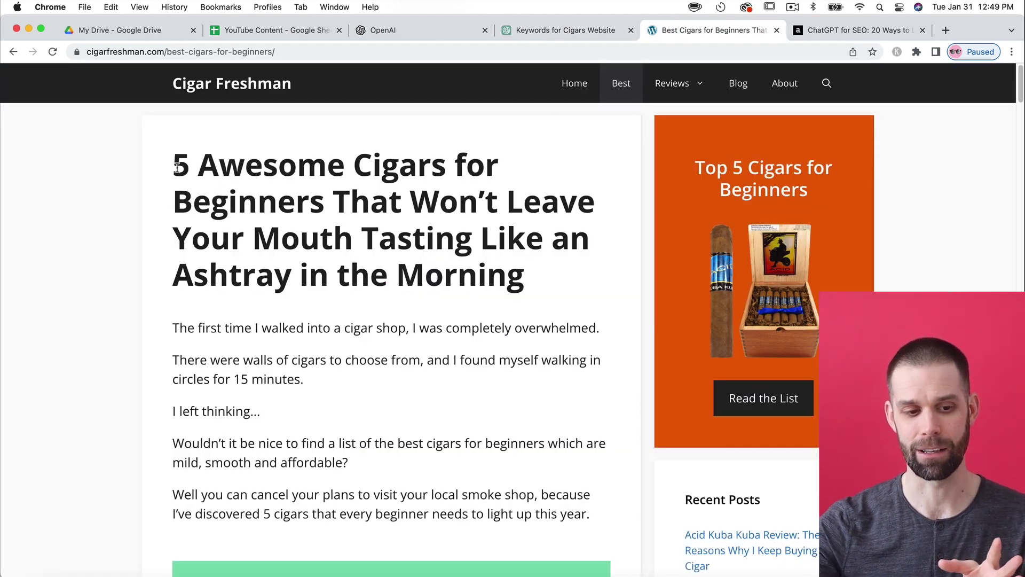
left_click_drag(176, 167, 520, 283)
key("ctrl+c")
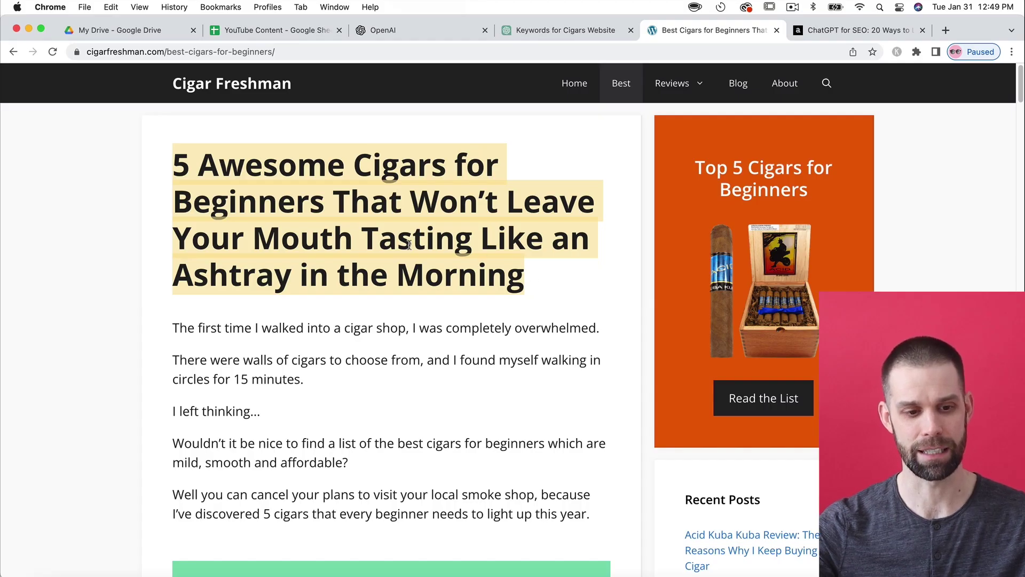
left_click(438, 250)
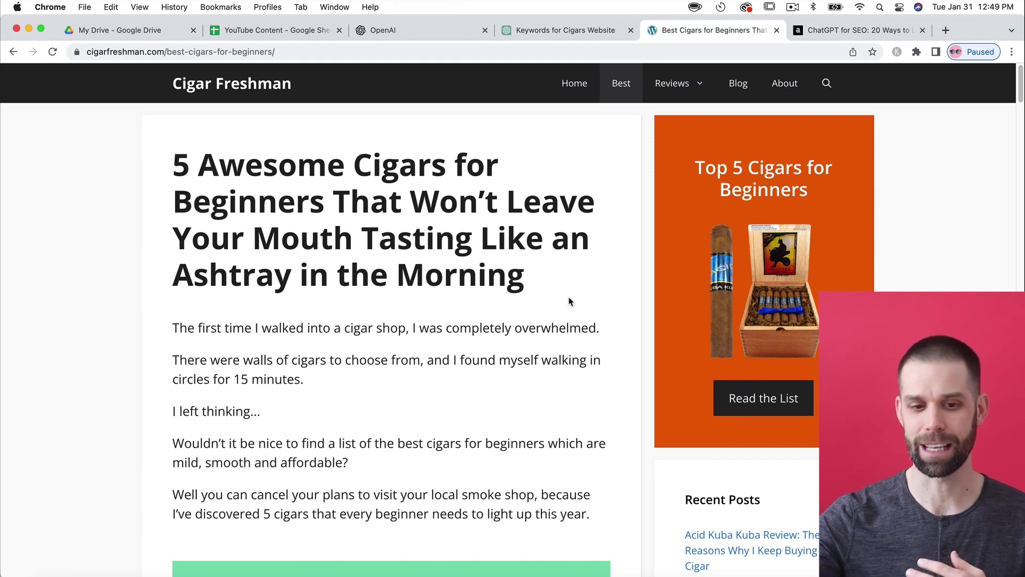
Step: Back in the ChatGPT conversation, submit the prompt "Generate 5 title variations for this title:" followed by the copied article headline in quotation marks
left_click(566, 30)
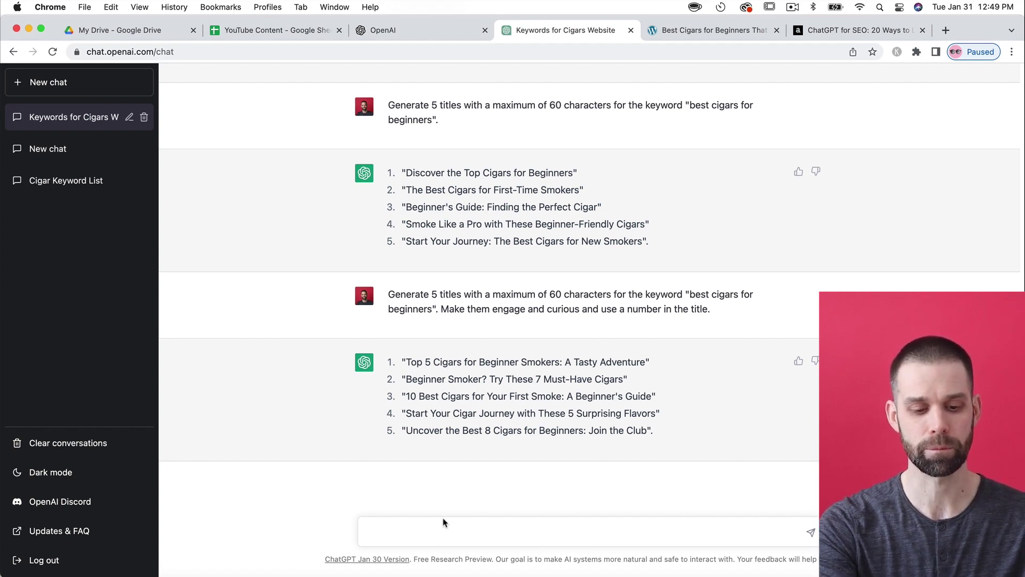
type("Ge")
type("nerate 5 ")
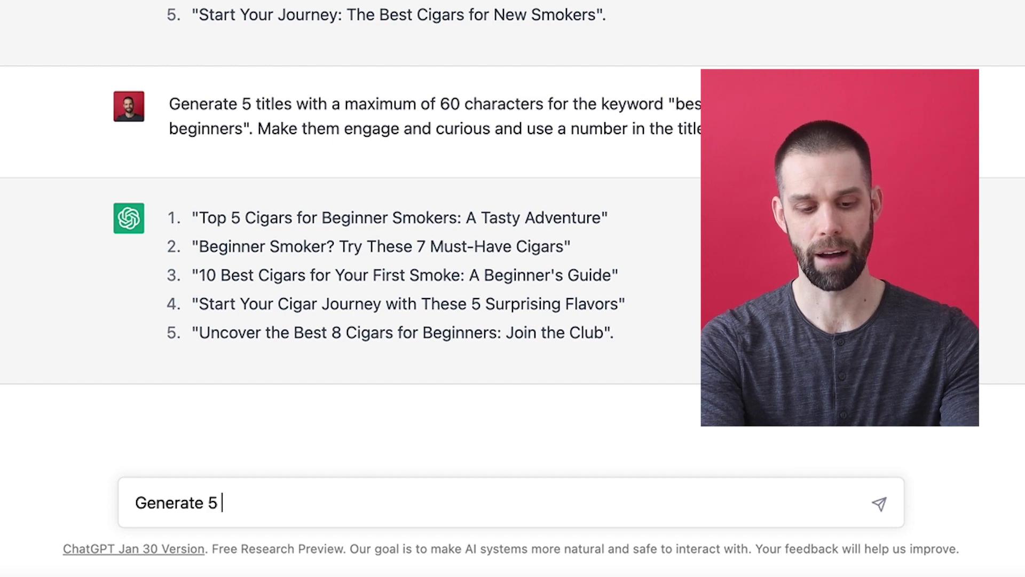
type("ti")
key("BackSpace")
key("BackSpace")
type("tit")
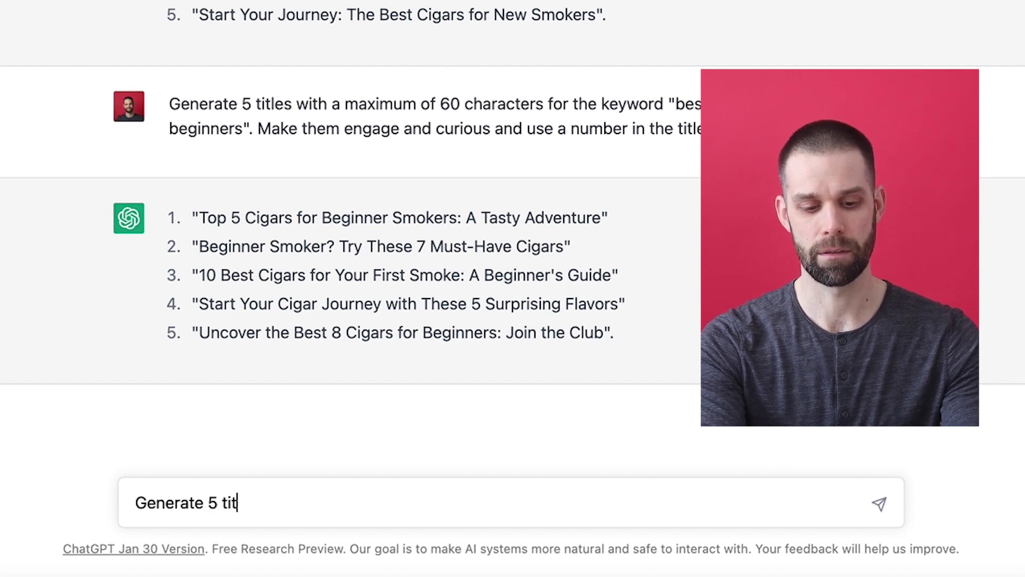
type("le variat")
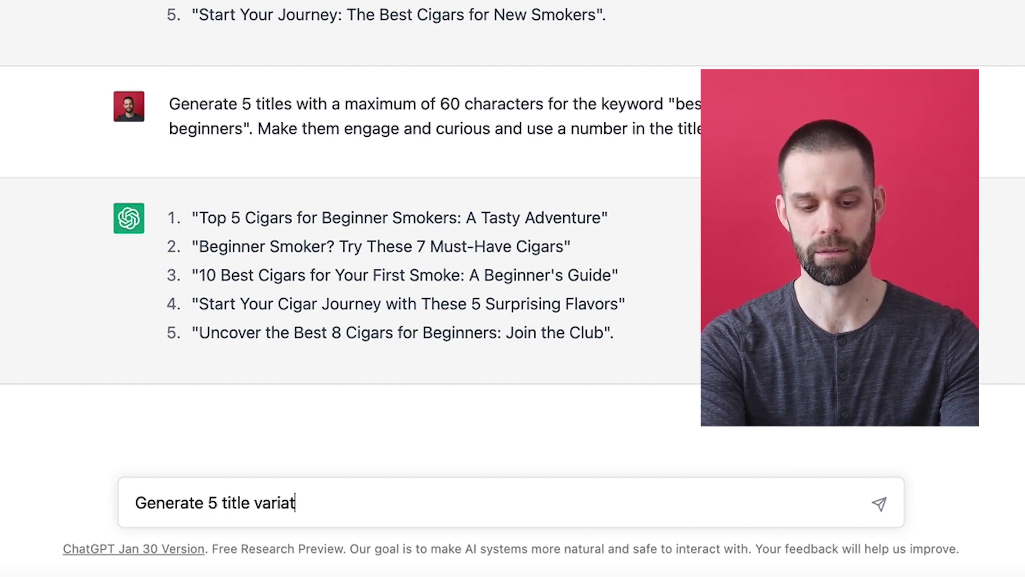
type("ions for this title: '")
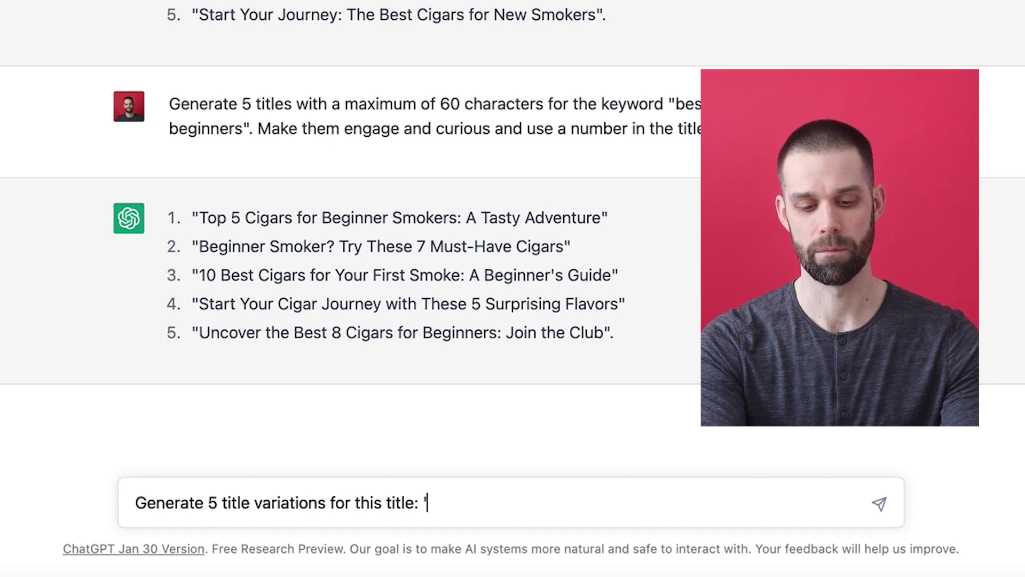
key("BackSpace")
type("\"")
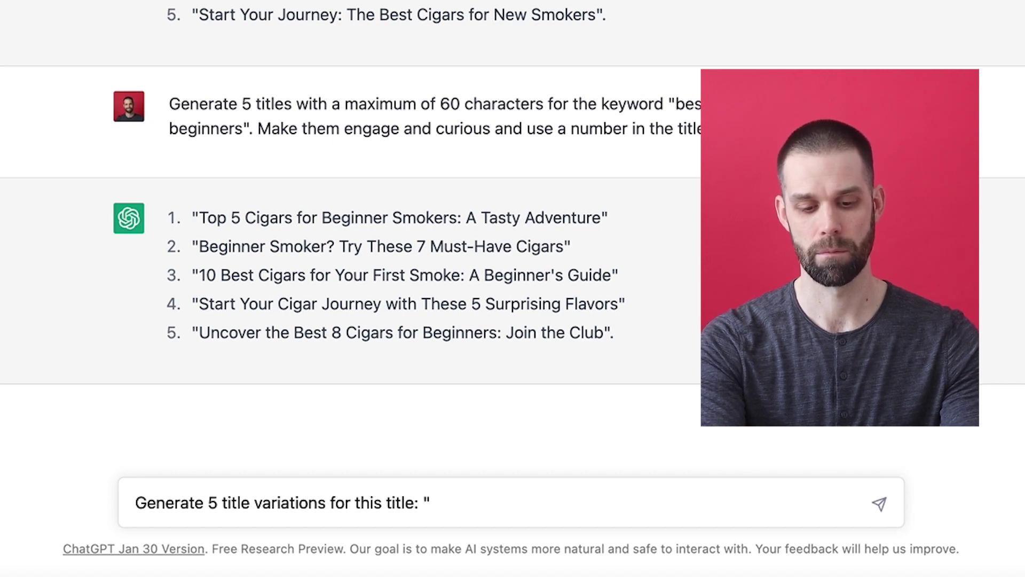
key("ctrl+v")
type("\"")
key("Return")
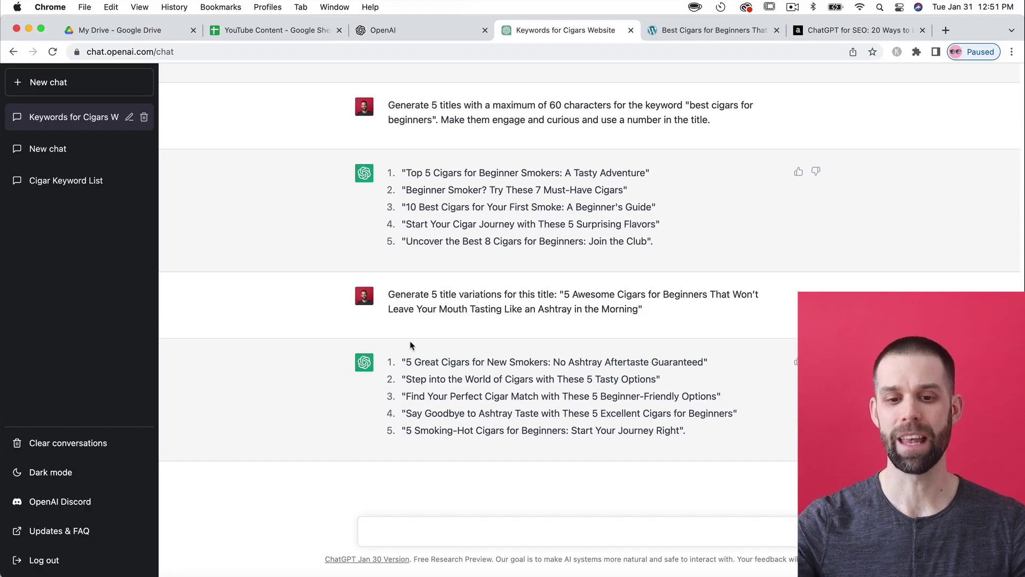
Step: Return to the Cigar Freshman article about the best cigars for beginners
left_click(697, 33)
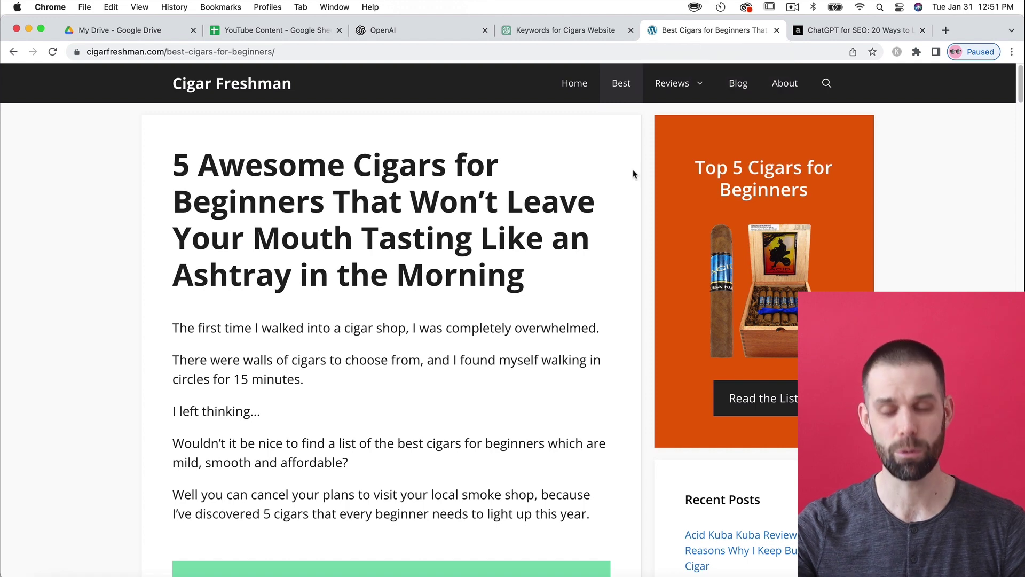